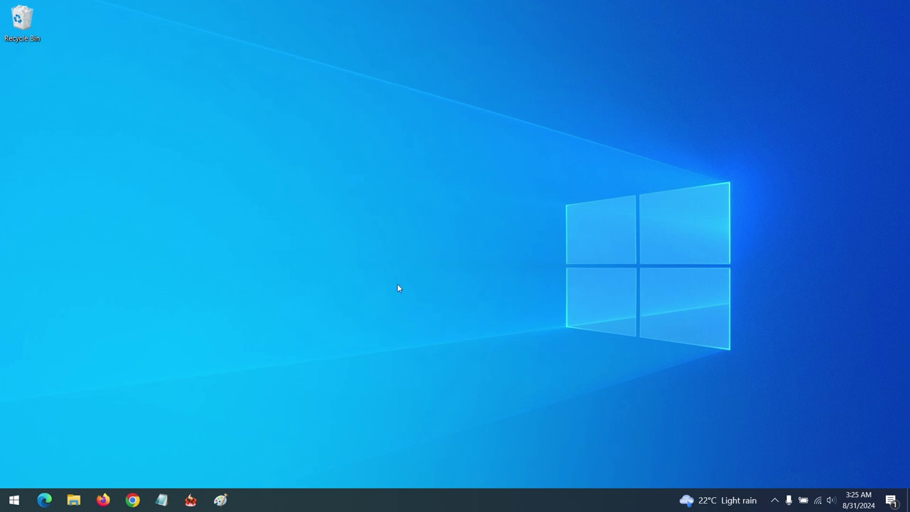
Step: Open Chrome, search the web for 'RIOT' and scroll through the results
click(132, 500)
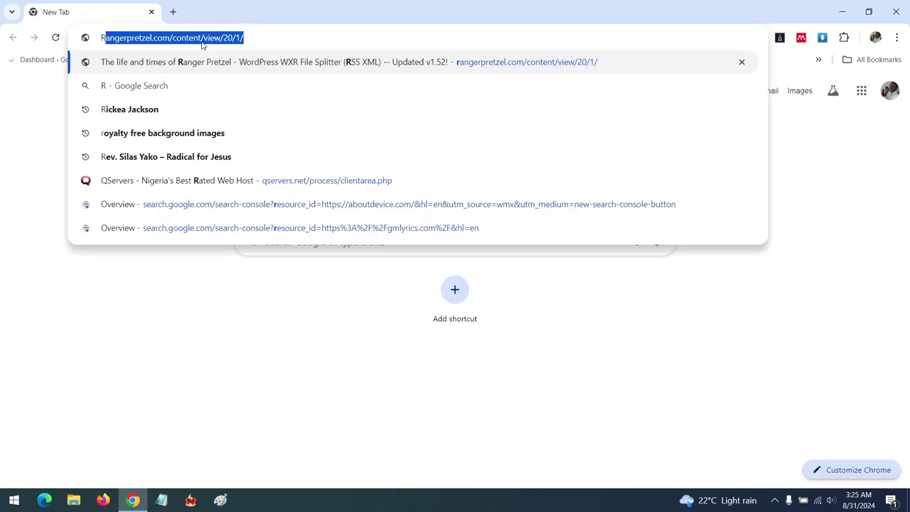
text(IOT)
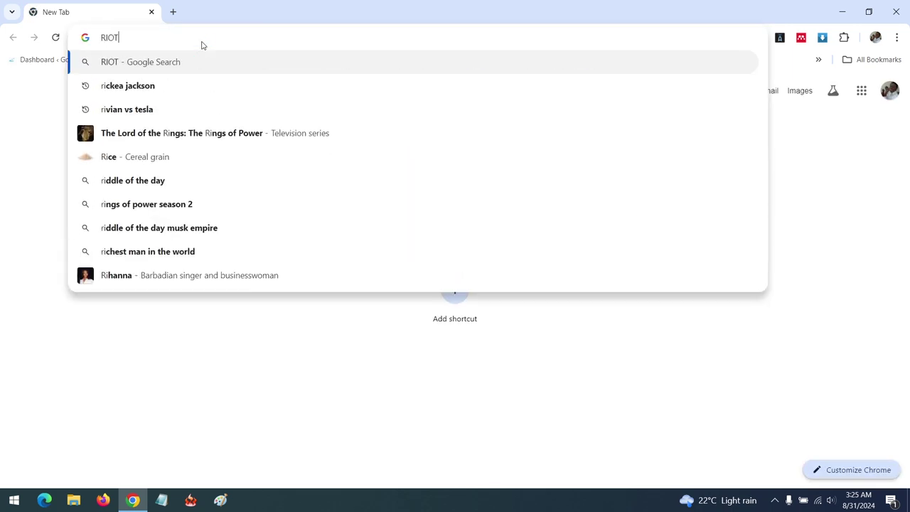
key(Return)
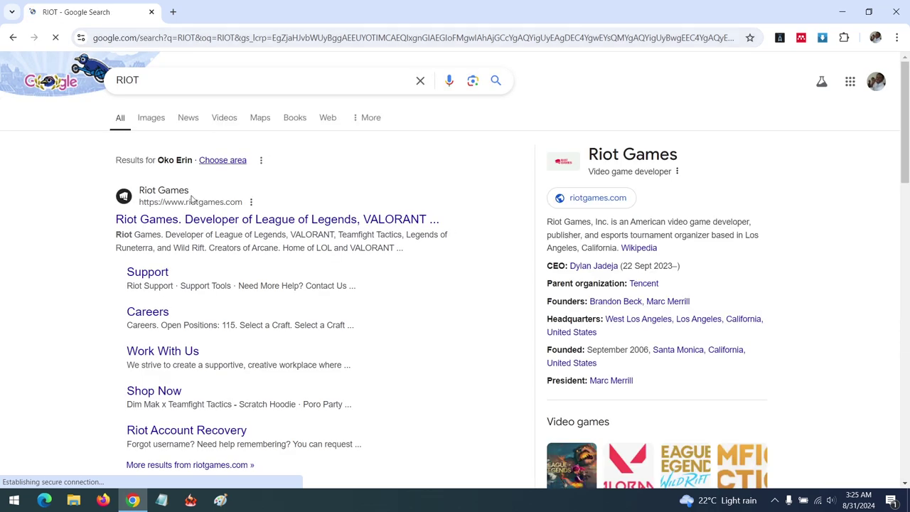
scroll(249, 217, down, 3)
scroll(260, 220, down, 4)
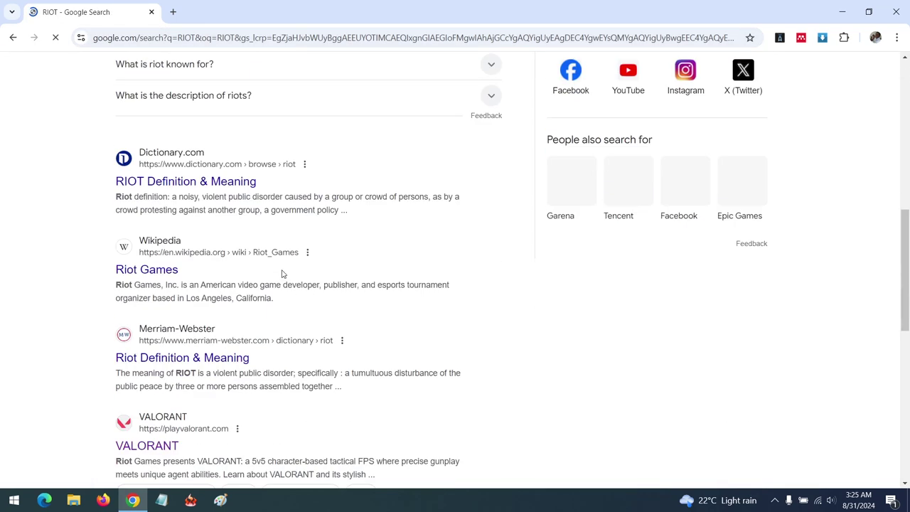
scroll(282, 270, down, 4)
scroll(282, 263, up, 2)
scroll(282, 251, up, 5)
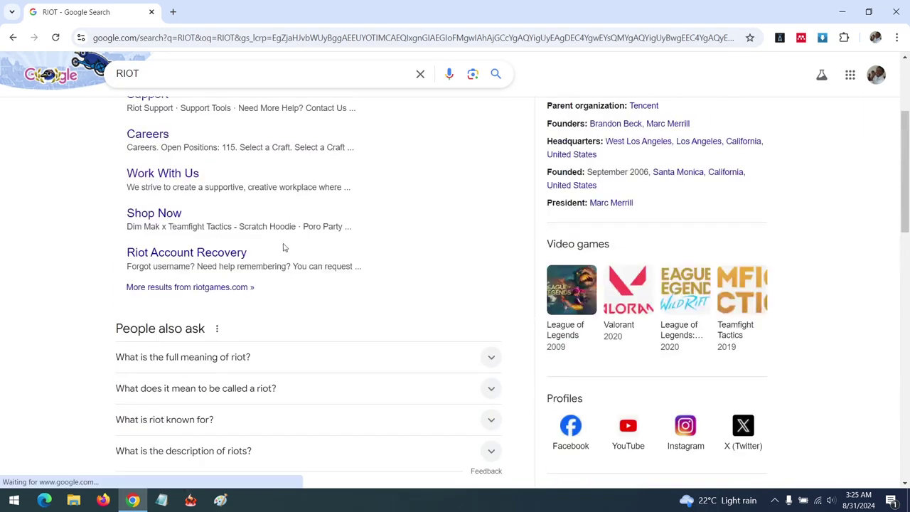
scroll(270, 192, up, 3)
Step: Replace the query with 'radical image optimization tool' and run that search
drag(184, 84, 106, 74)
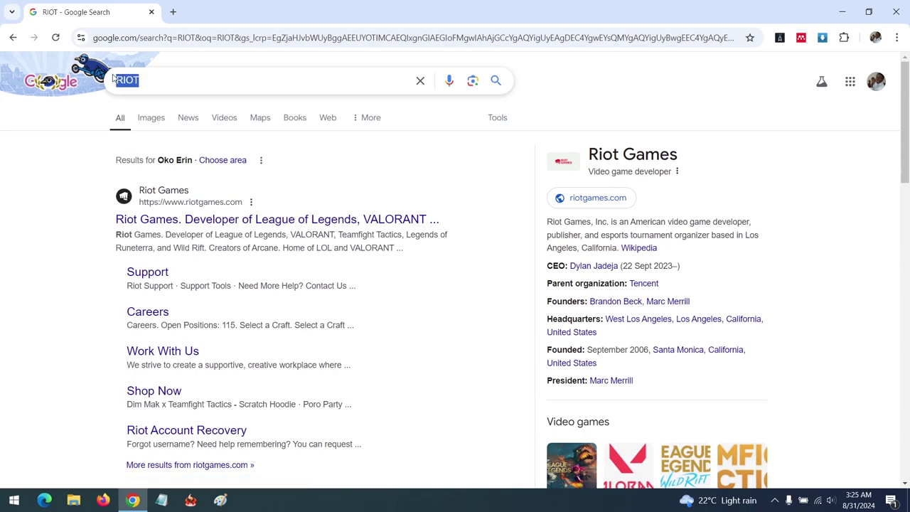
text(radic)
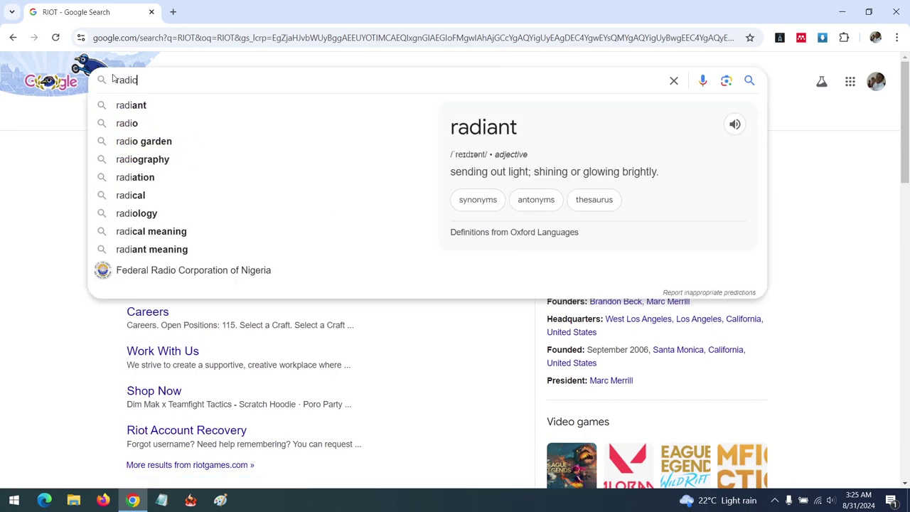
text(al image)
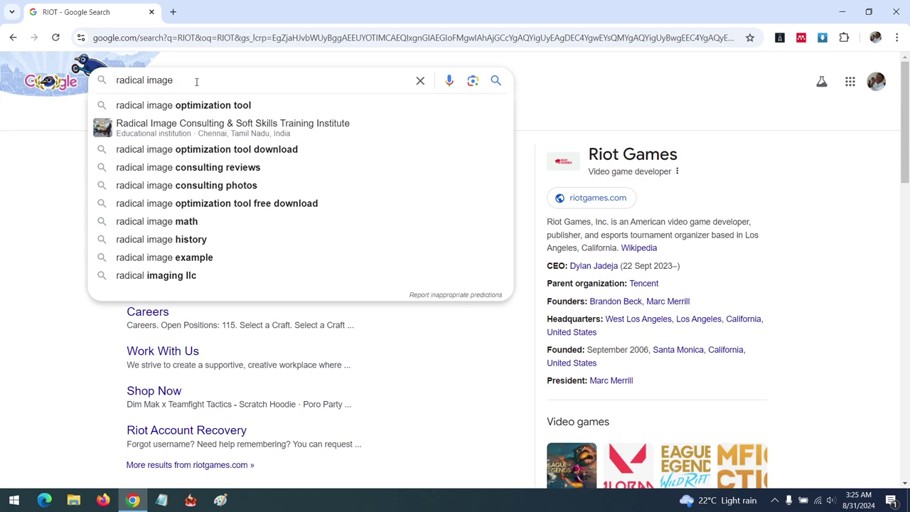
click(201, 107)
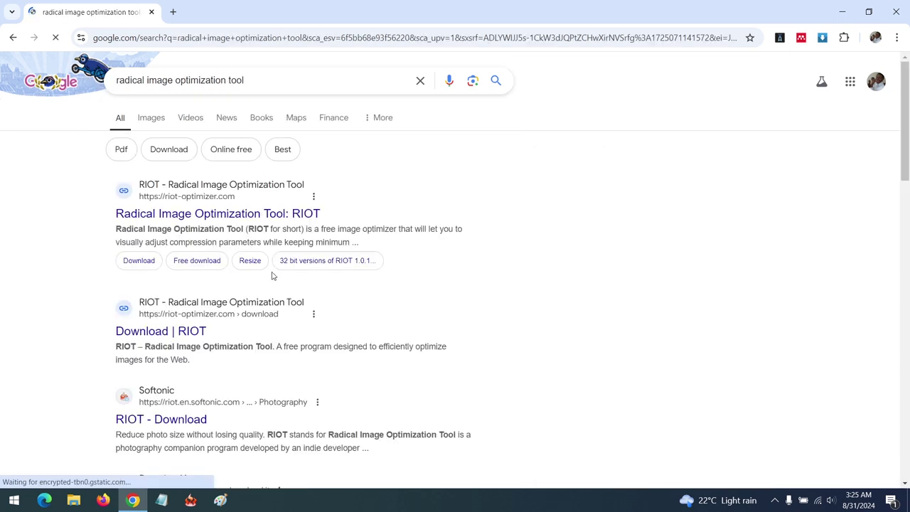
Step: Go to riot-optimizer.com and reach its Download page, dismissing the full-page ad
click(215, 220)
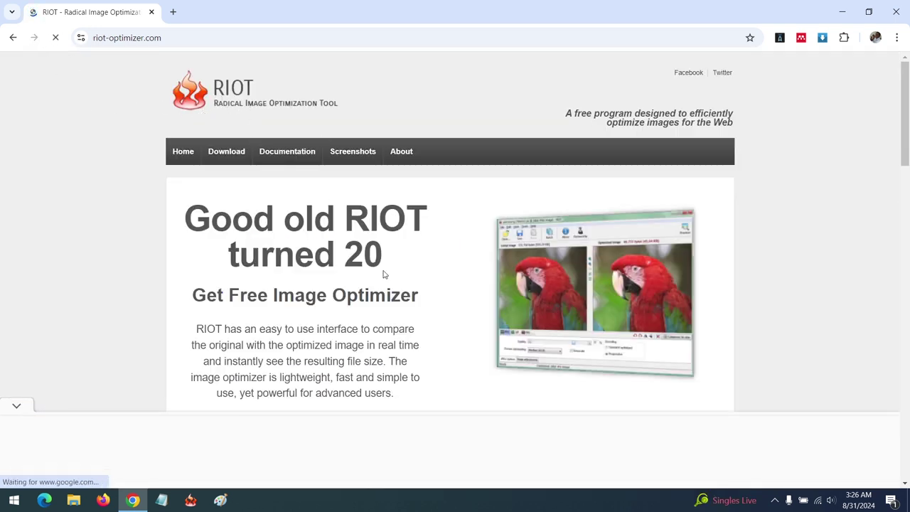
scroll(381, 272, down, 3)
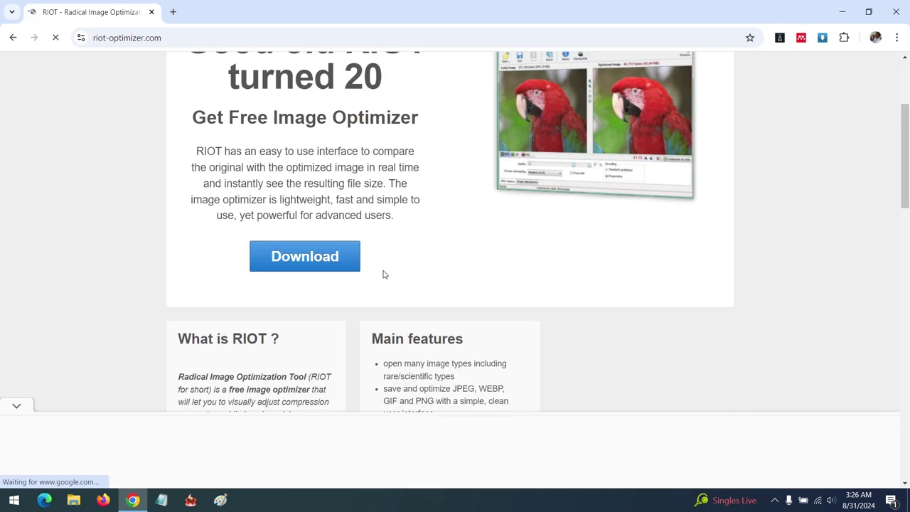
click(308, 258)
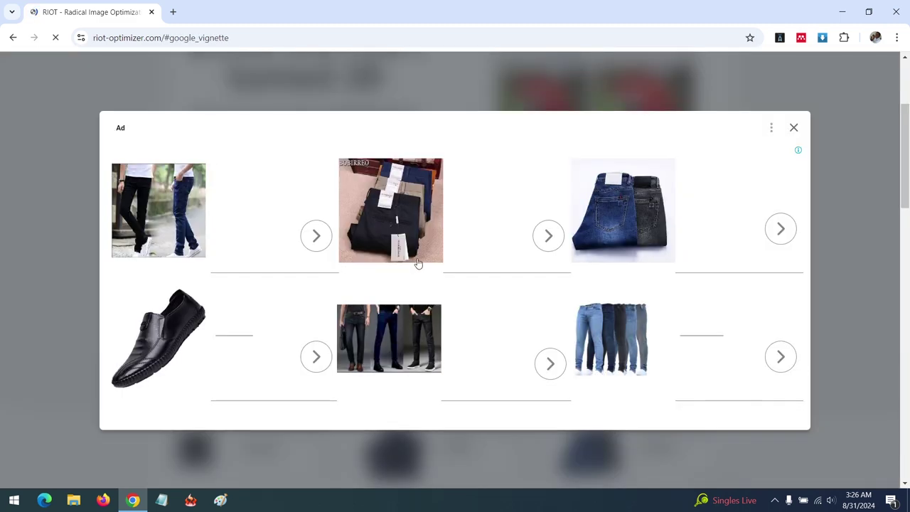
click(793, 130)
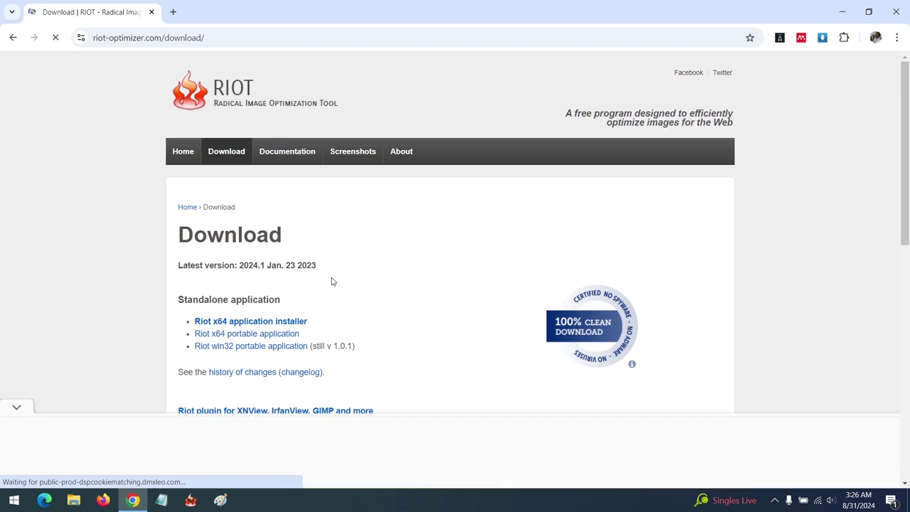
scroll(334, 277, down, 2)
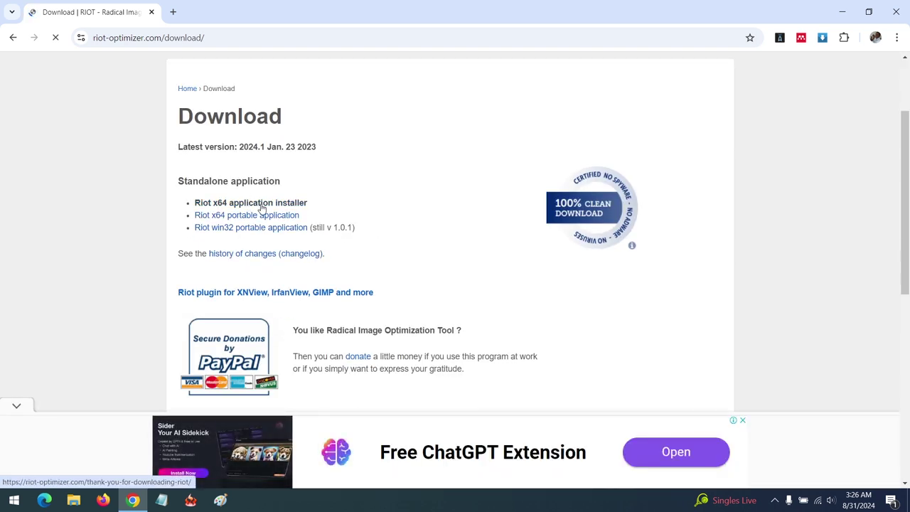
Step: Download the Riot x64 application installer through IDM and run it
click(260, 204)
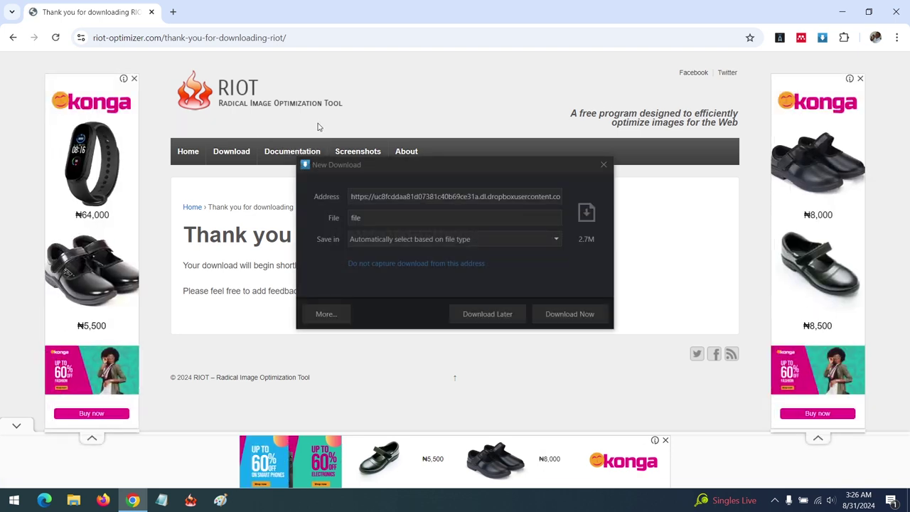
click(569, 313)
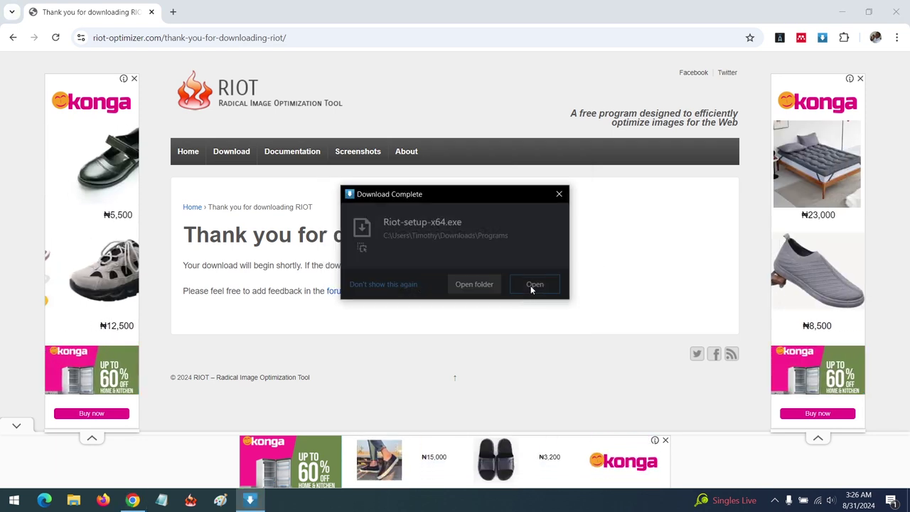
click(540, 285)
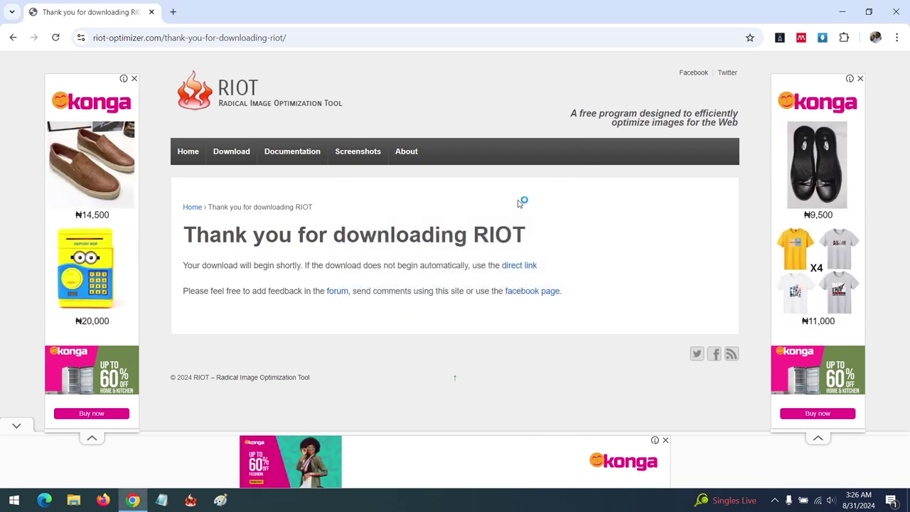
Step: Install RIOT into the default folder and close the finished setup
click(841, 12)
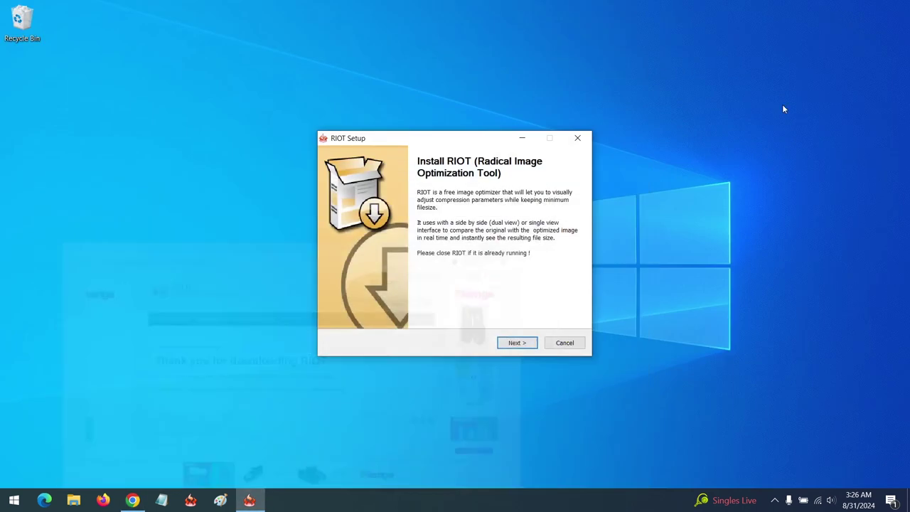
click(516, 343)
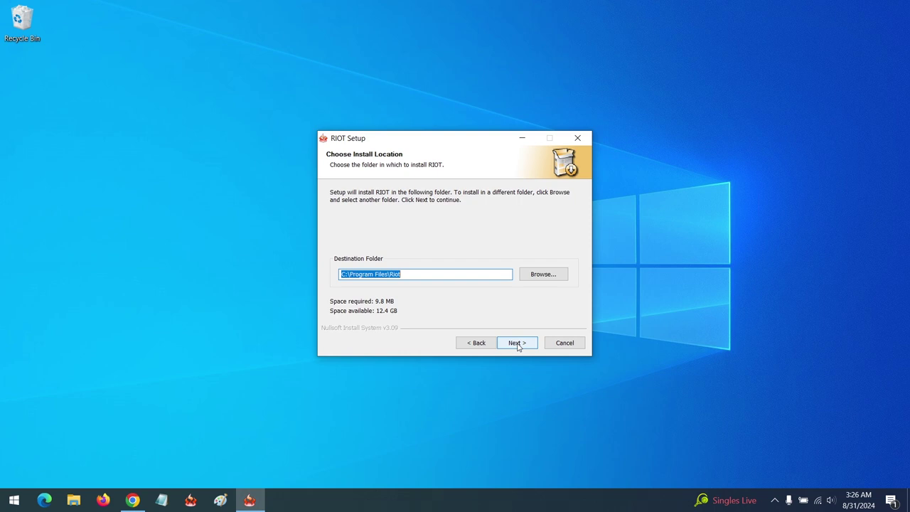
click(517, 343)
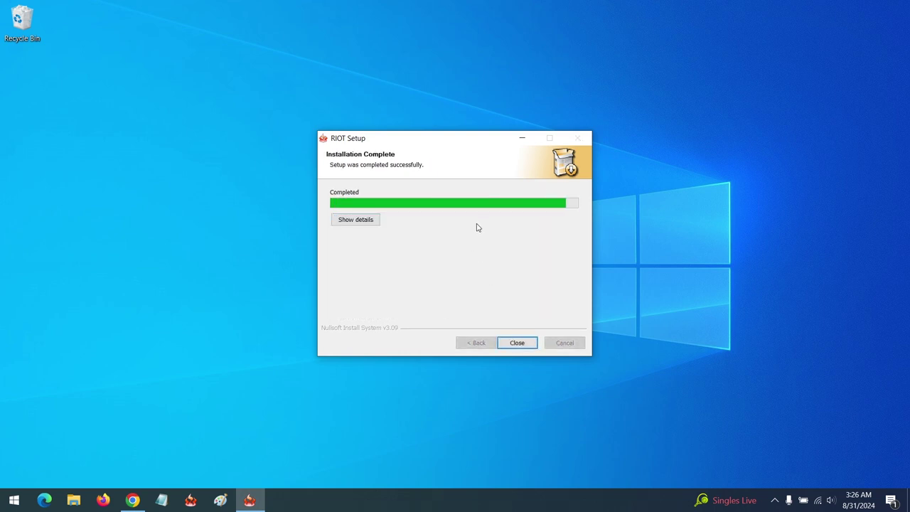
click(517, 345)
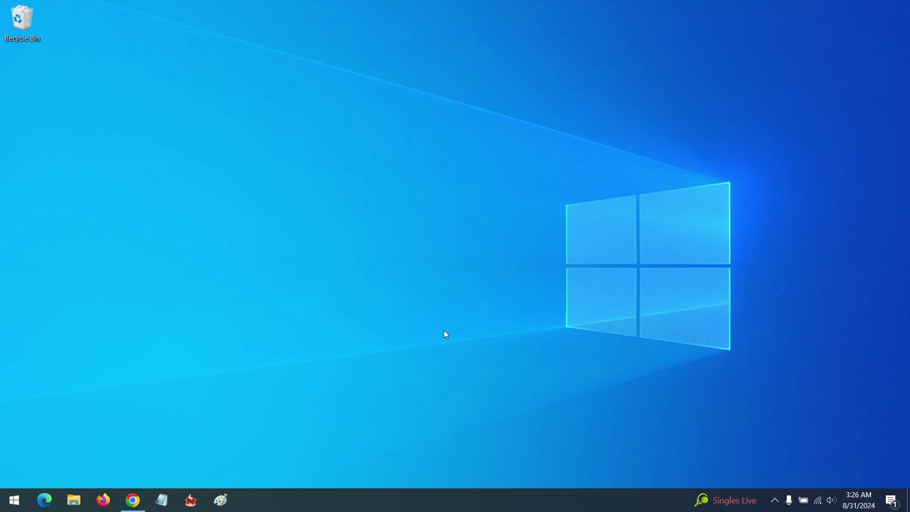
Step: Launch the newly installed Riot app from the Start menu
click(14, 501)
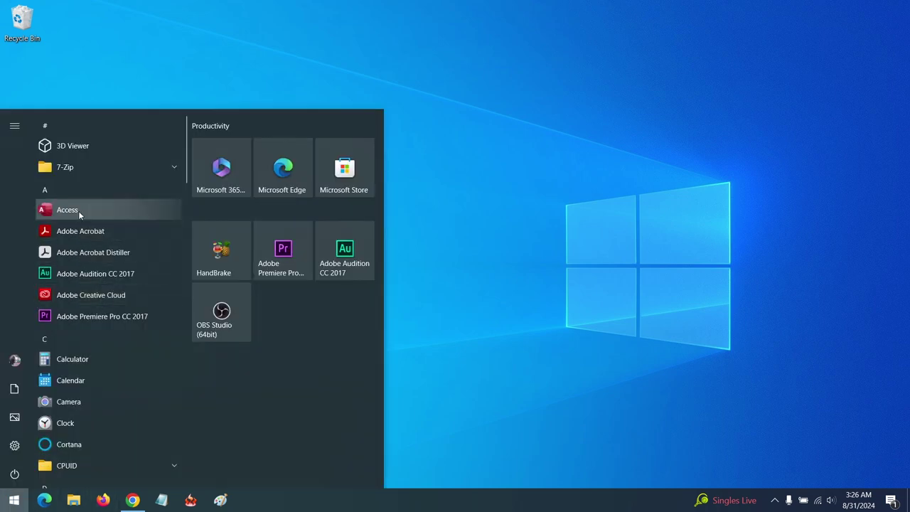
text(riot)
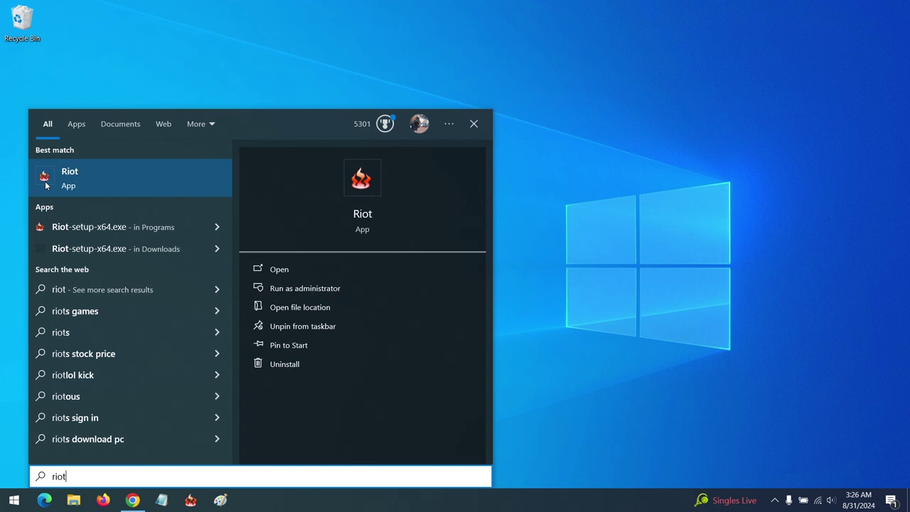
click(97, 184)
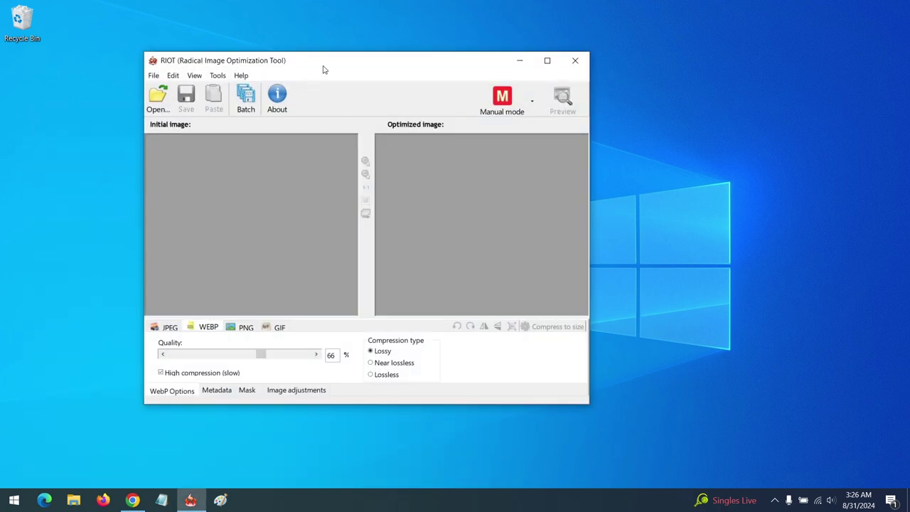
Step: Compare the WebP, JPEG, PNG and GIF output options, then settle on JPEG quality
drag(321, 62, 471, 59)
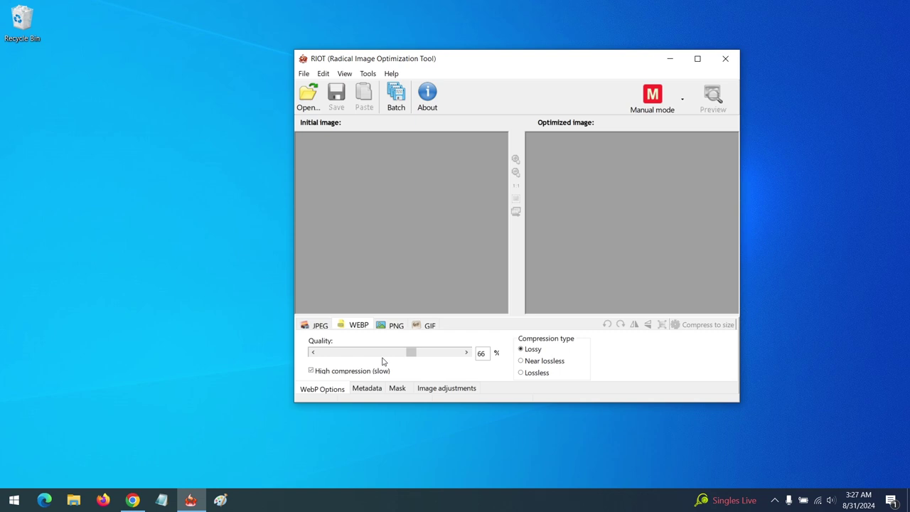
drag(416, 352, 430, 354)
click(319, 326)
click(348, 327)
click(389, 327)
click(431, 326)
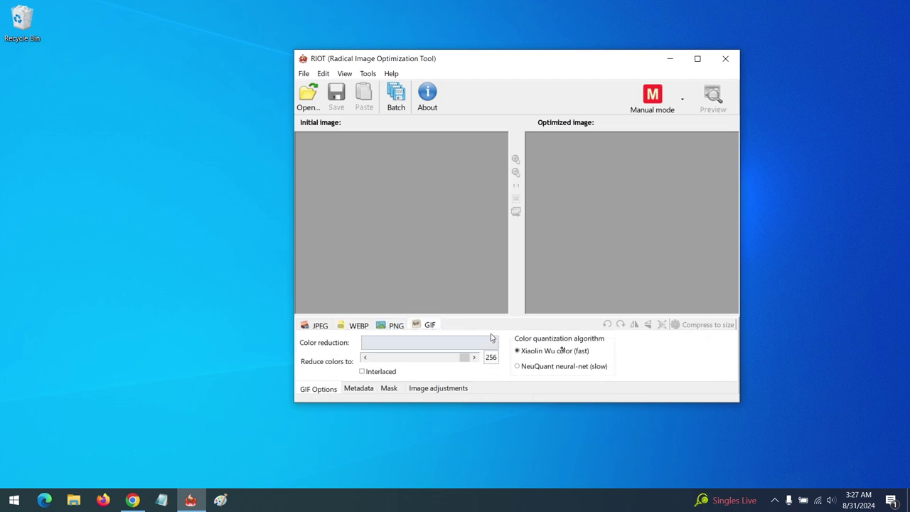
click(321, 327)
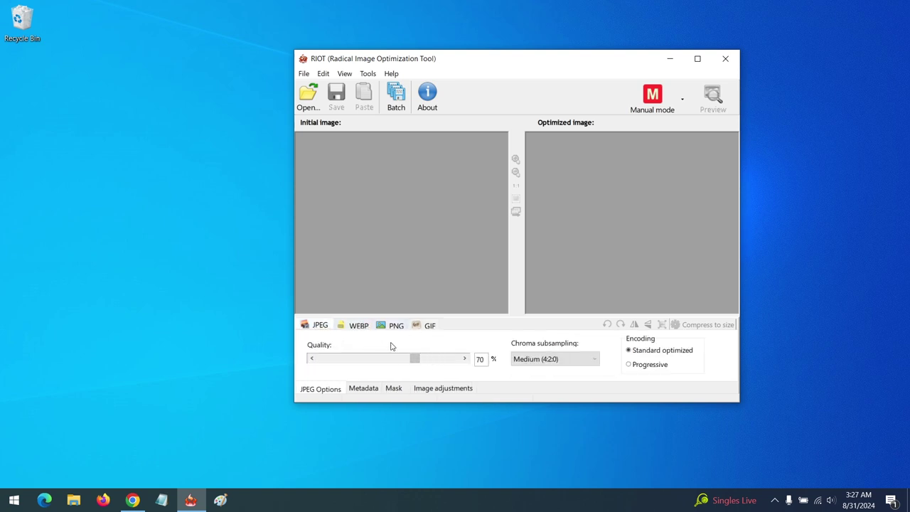
double_click(481, 359)
Step: Open File Explorer in a smaller window beside RIOT, showing the Pictures folder
key(super+e)
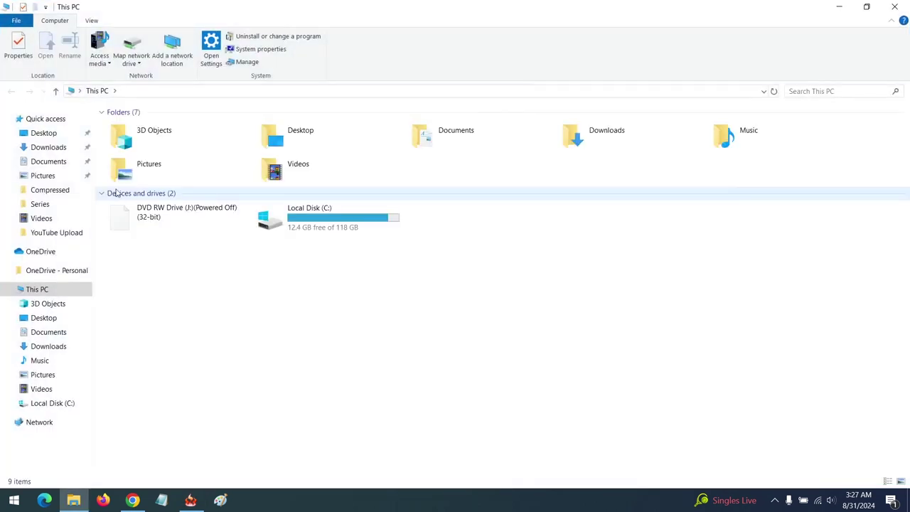
click(866, 7)
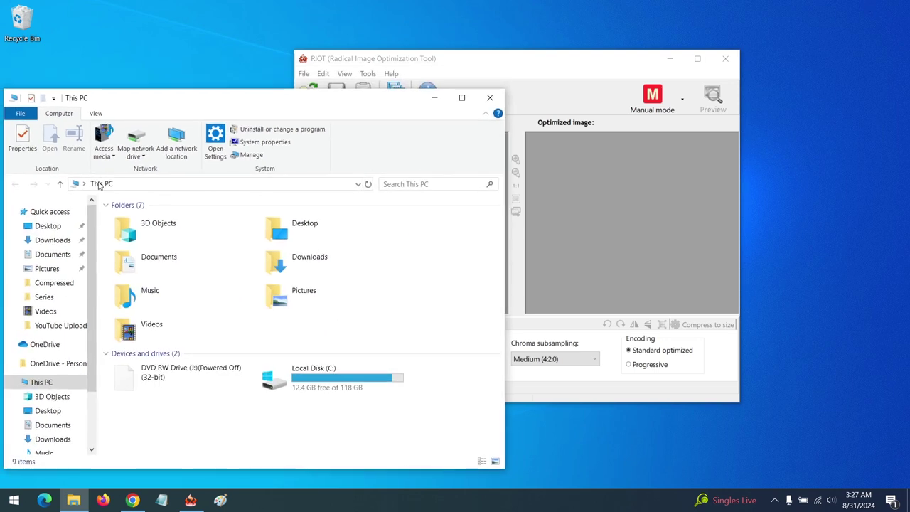
click(46, 268)
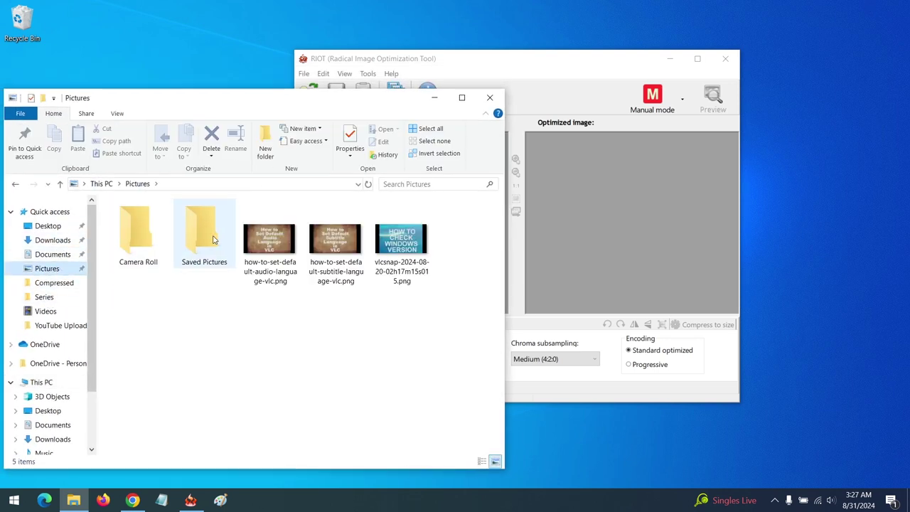
Step: Load the vlcsnap PNG at 1920x1080, giving a 210.75 KiB JPEG preview at 70%
drag(528, 66, 633, 63)
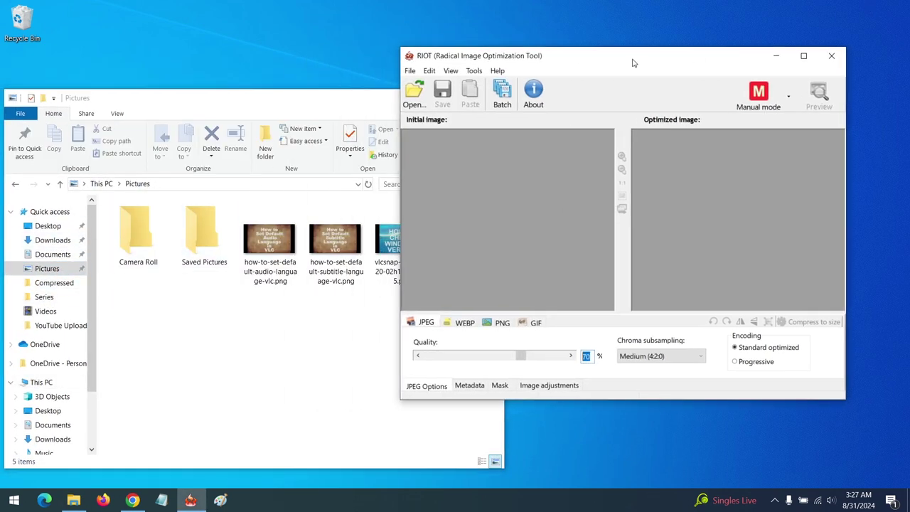
click(393, 237)
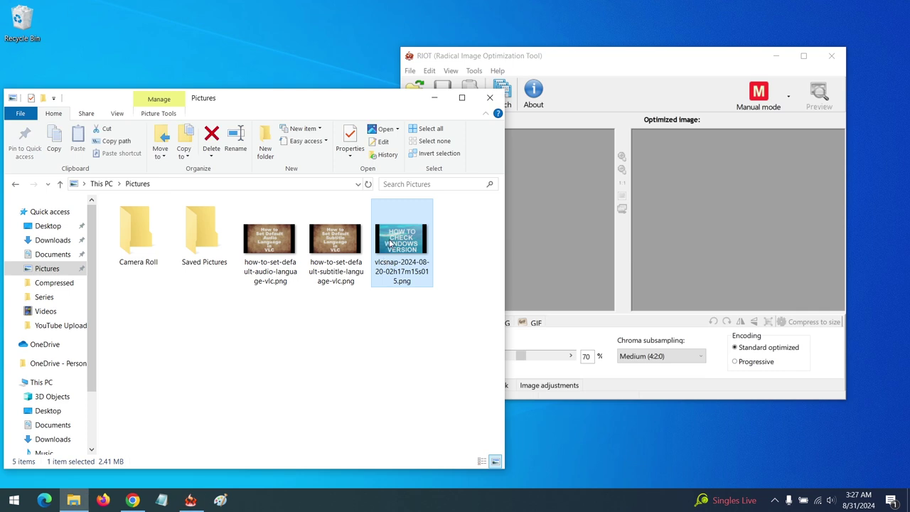
drag(393, 236, 538, 225)
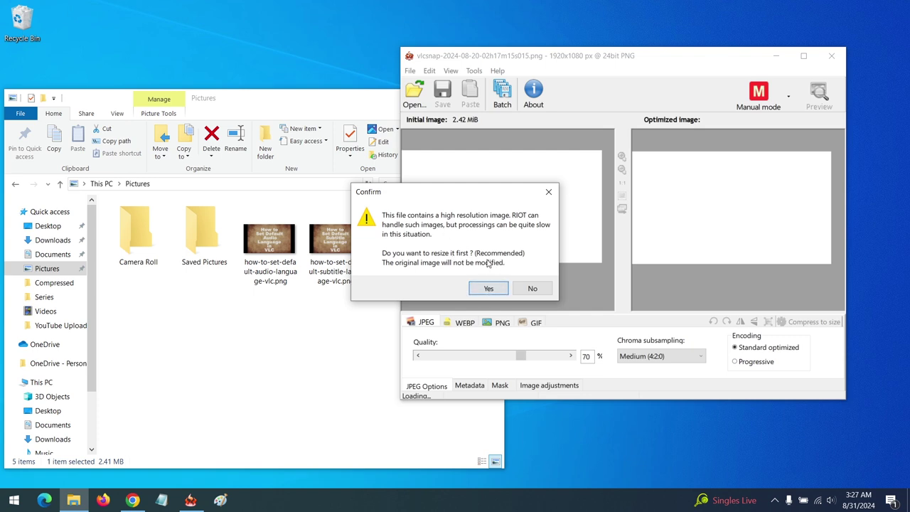
click(487, 288)
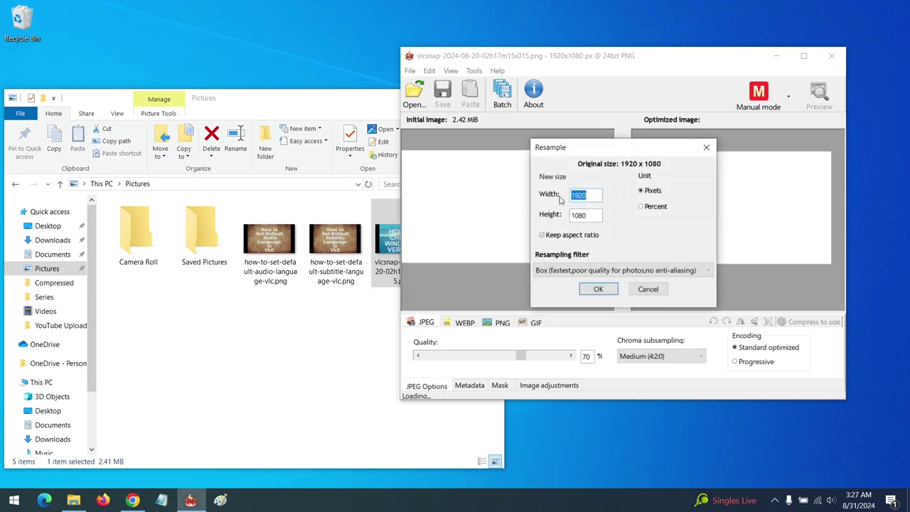
click(597, 288)
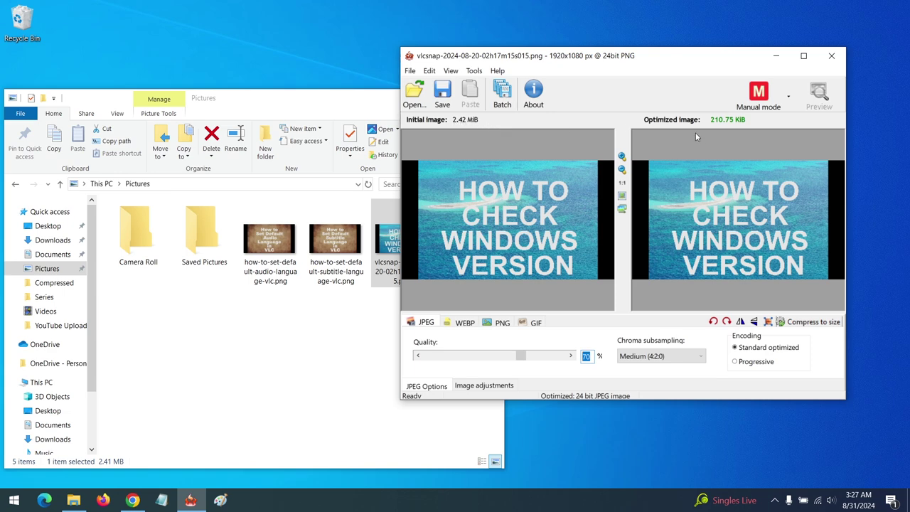
Step: Switch RIOT to the batch optimizer and add all three Pictures PNG screenshots
click(501, 91)
click(490, 275)
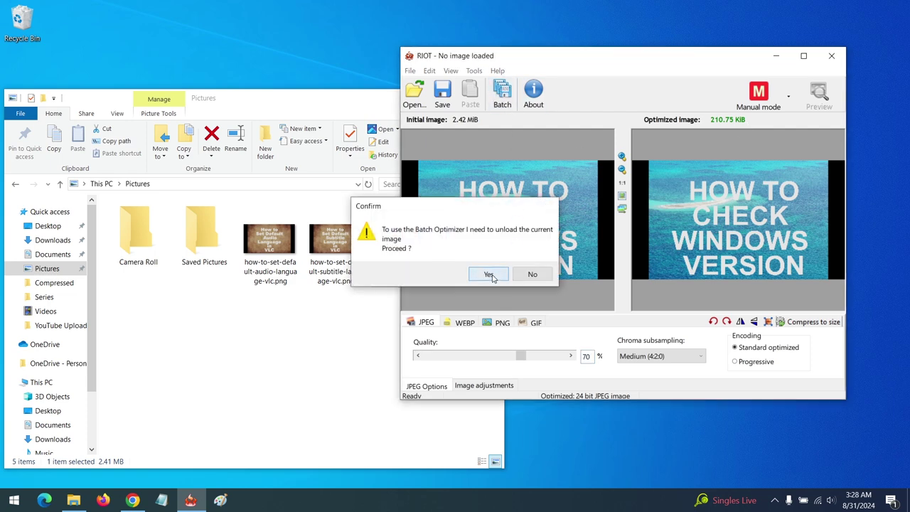
drag(495, 119, 631, 112)
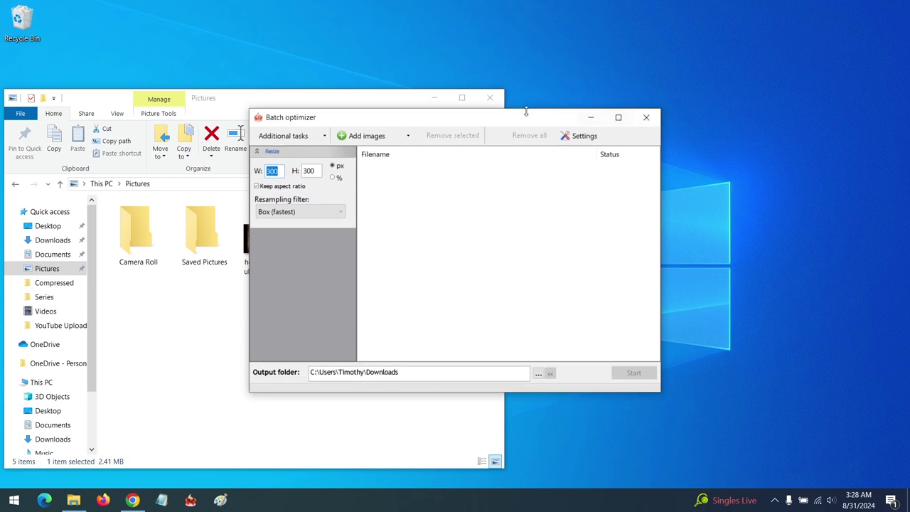
drag(478, 121, 675, 135)
click(392, 248)
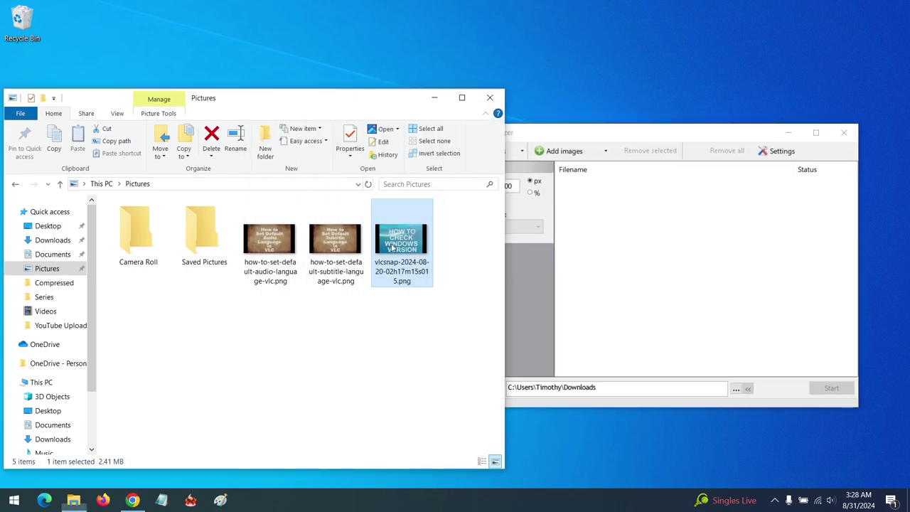
shift+click(274, 252)
drag(298, 252, 708, 276)
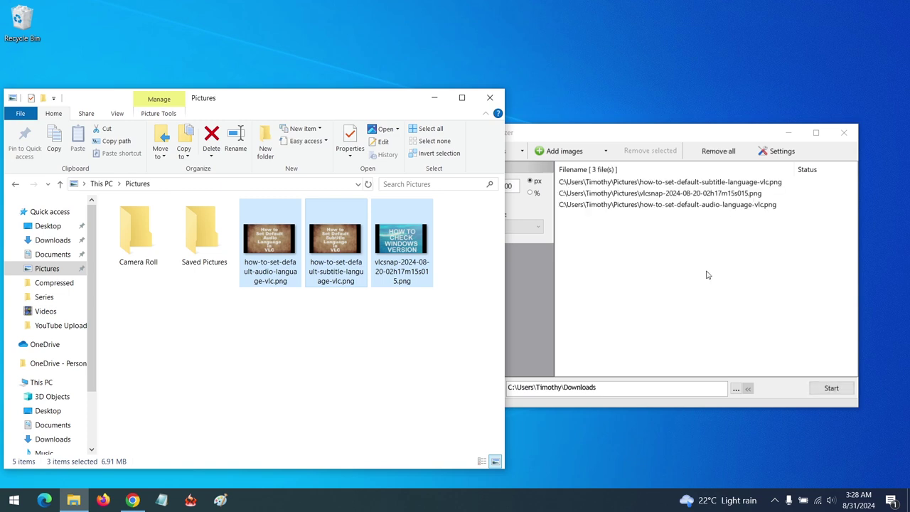
click(736, 388)
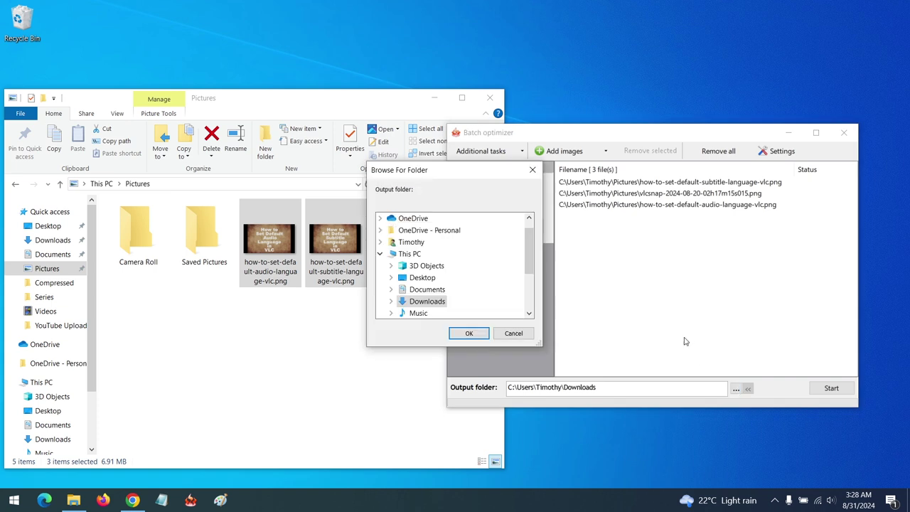
click(512, 333)
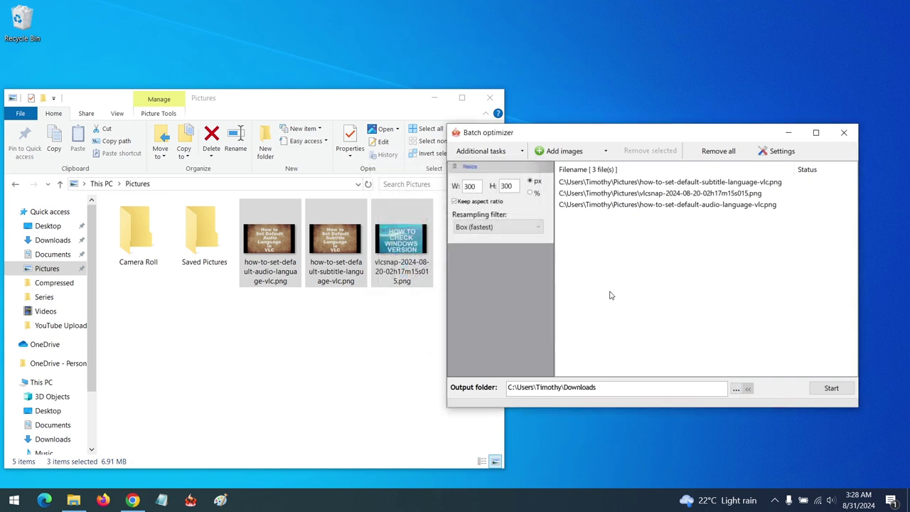
click(497, 228)
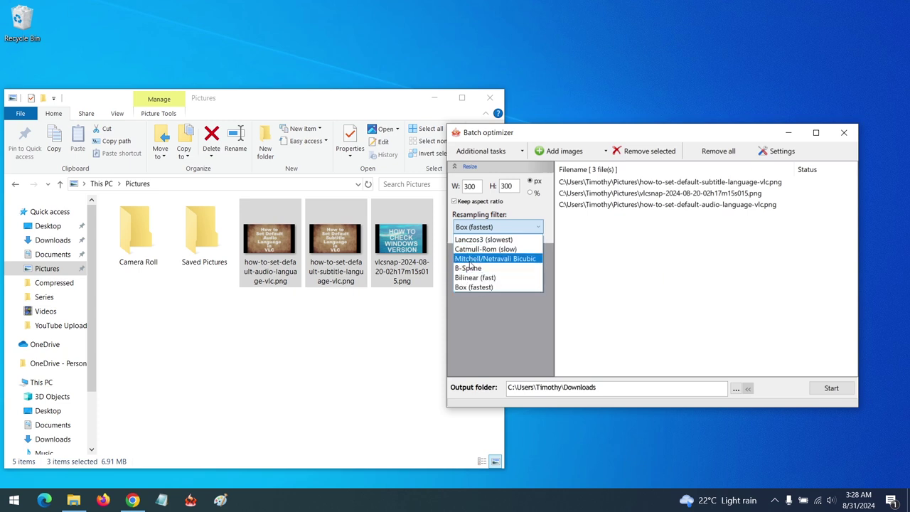
click(611, 267)
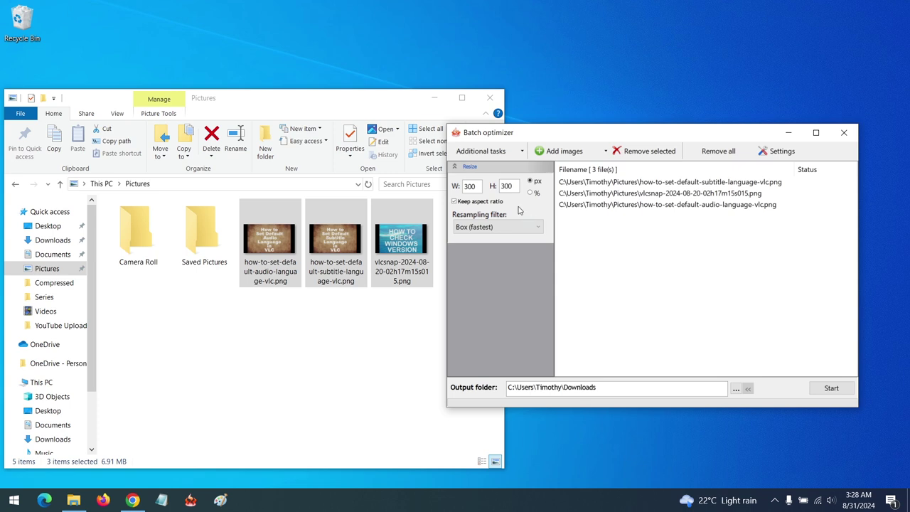
double_click(470, 186)
double_click(470, 186)
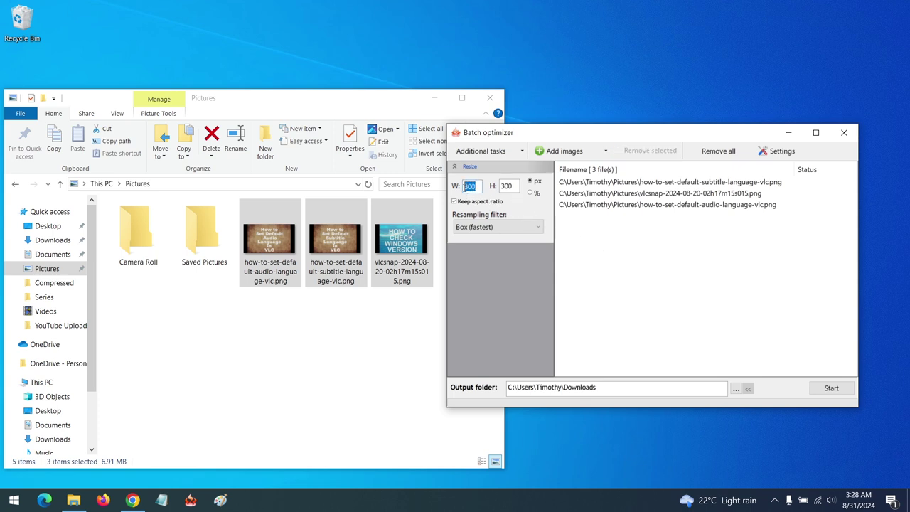
click(503, 186)
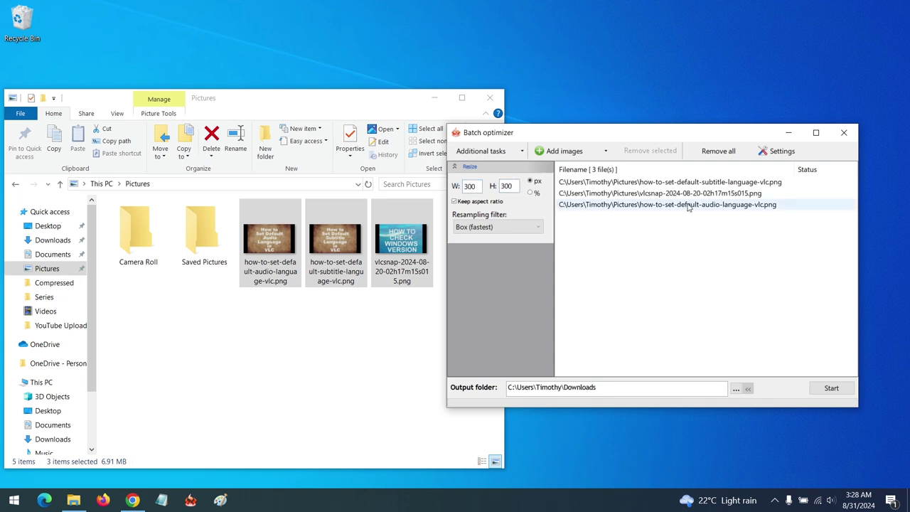
Step: Enable overwrite, delete originals and save-in-original-folder, then run the batch conversion
click(774, 152)
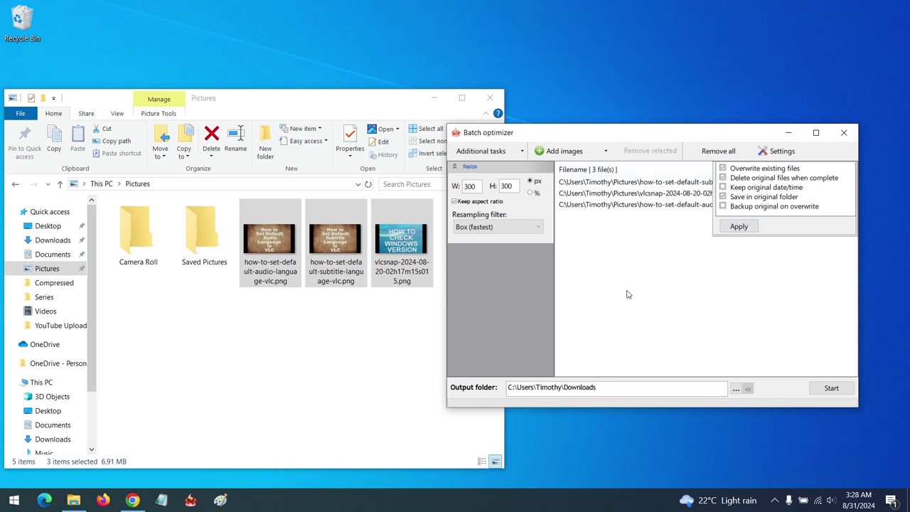
click(831, 390)
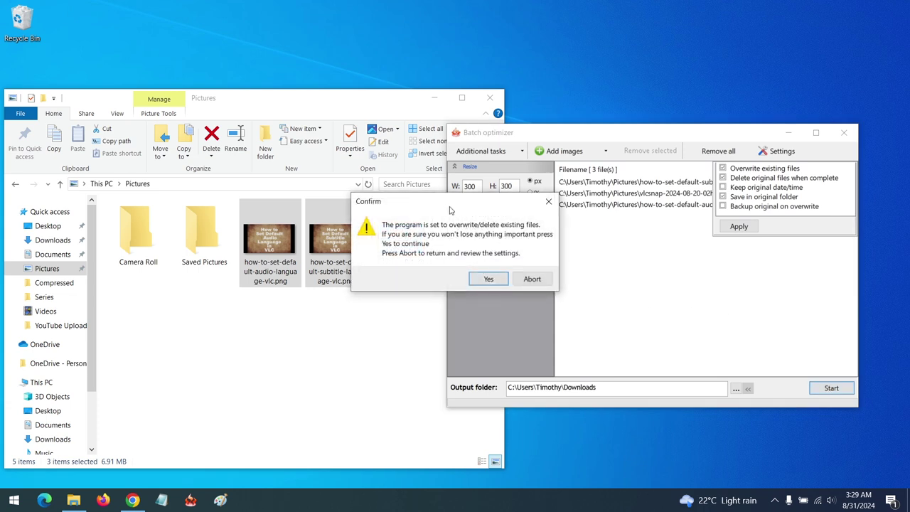
click(489, 279)
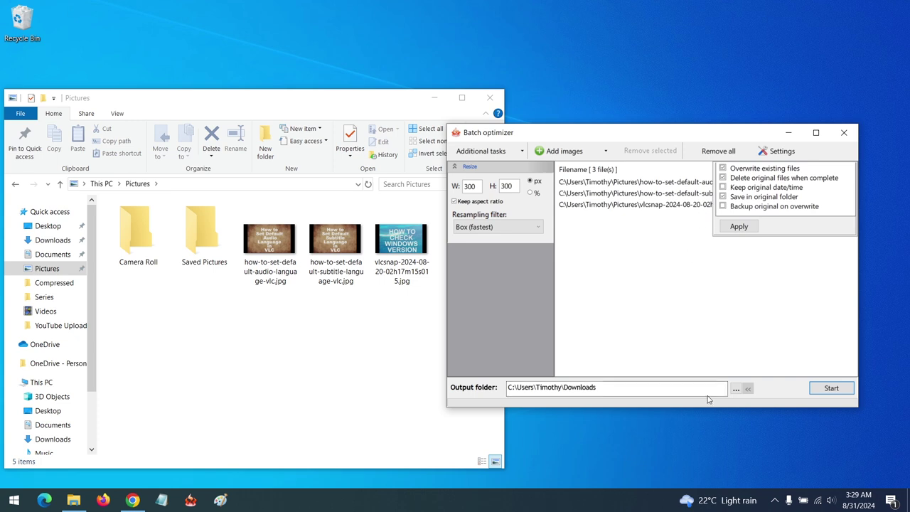
drag(604, 387, 498, 375)
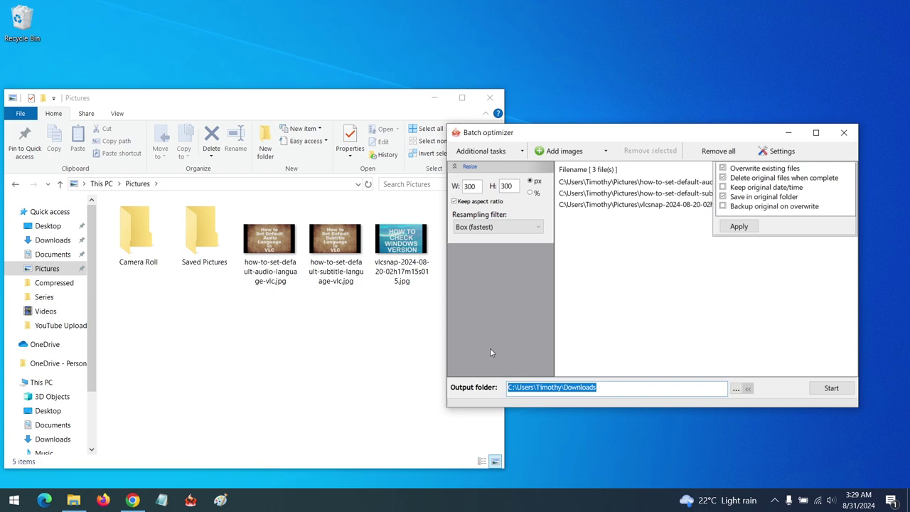
key(super+e)
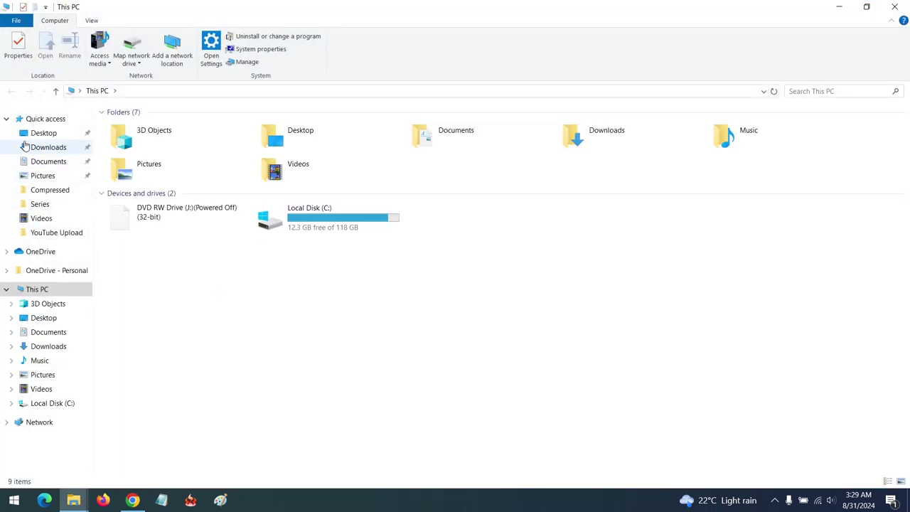
click(49, 147)
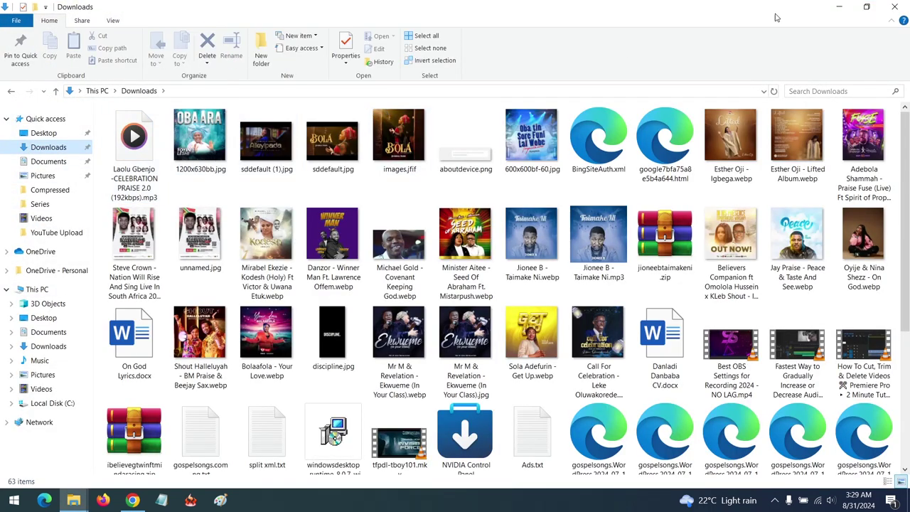
click(839, 6)
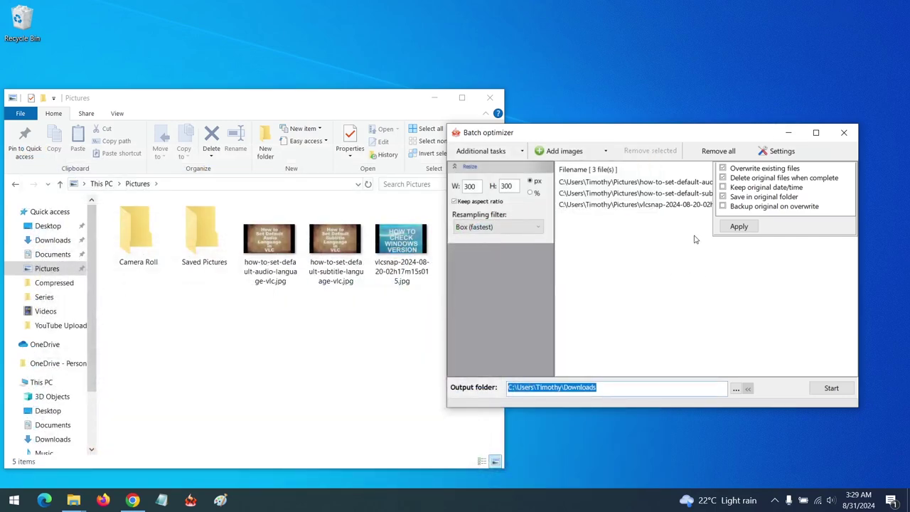
click(271, 241)
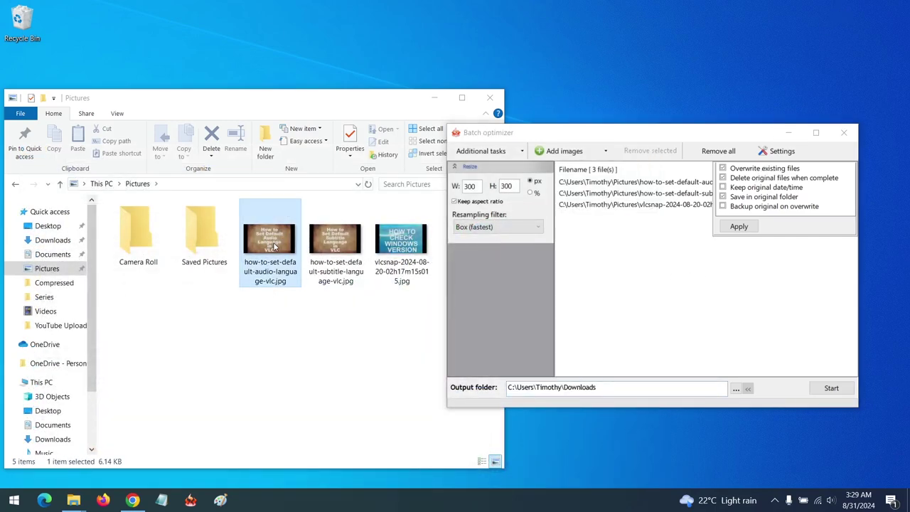
shift+click(403, 259)
click(448, 274)
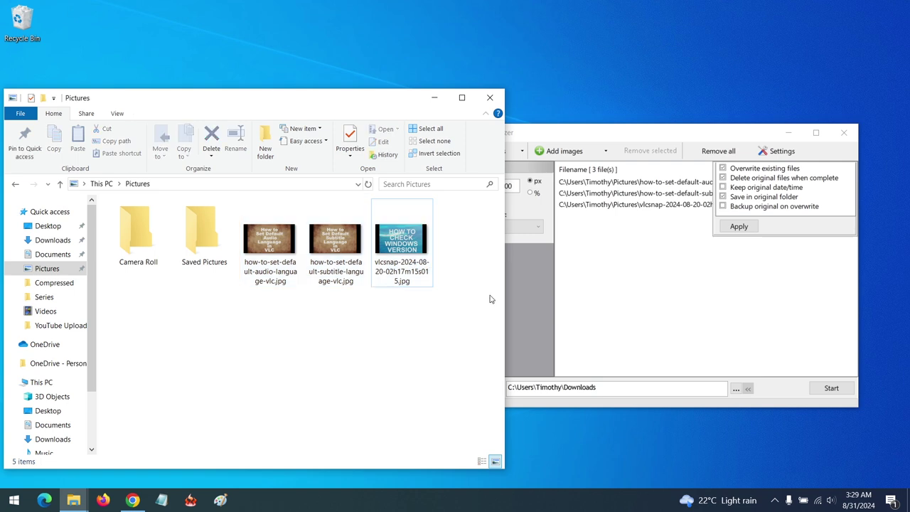
click(694, 309)
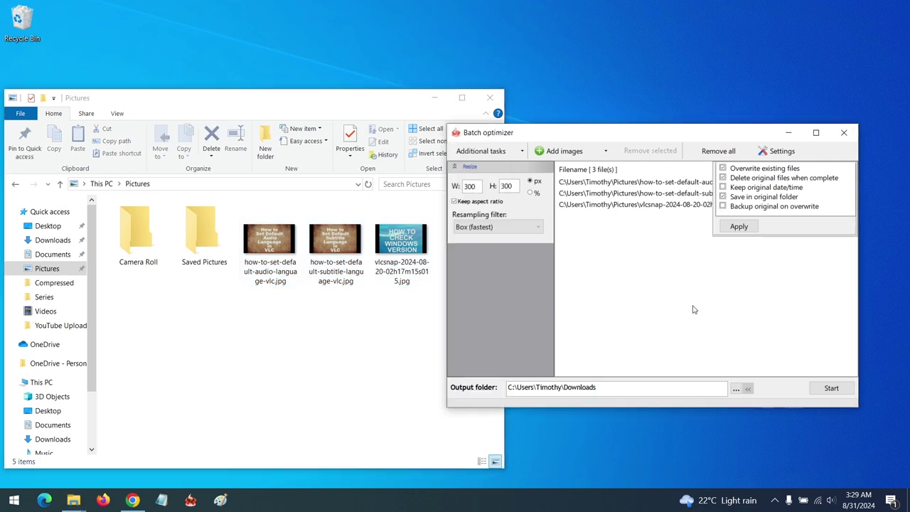